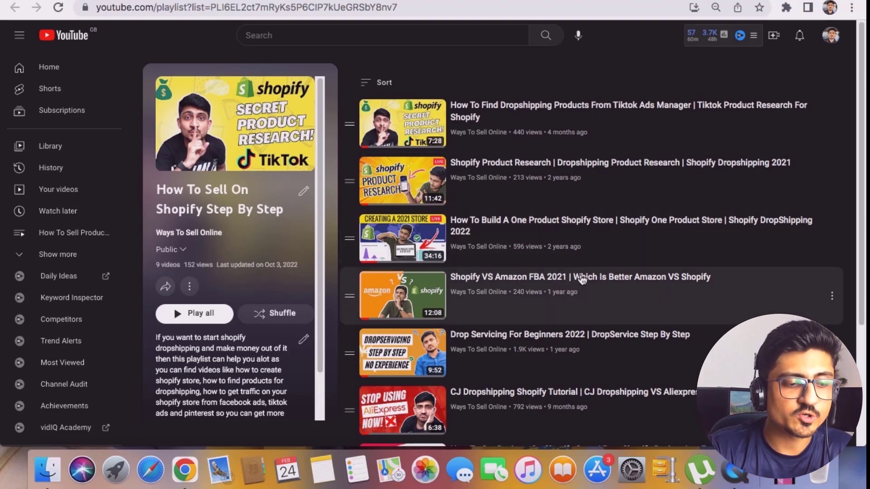
Scroll down and back up through the Shopify playlist on YouTube
scroll(585, 284, "down", 4)
scroll(584, 271, "up", 4)
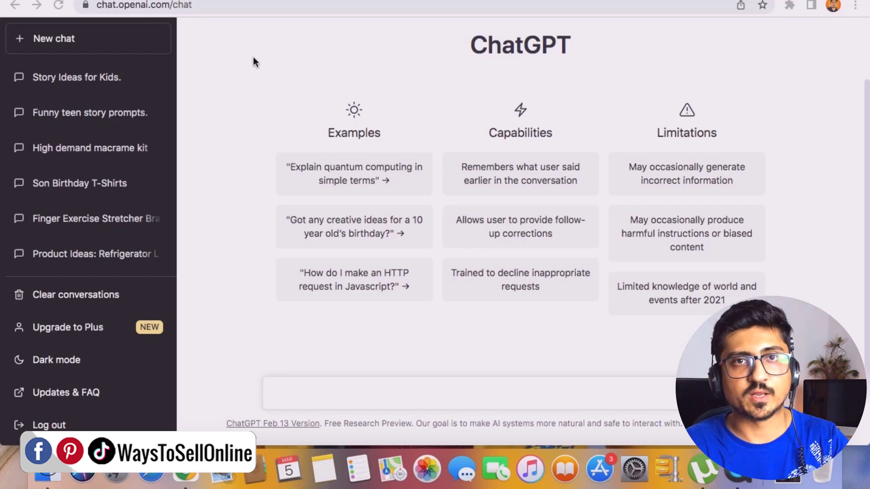
Ask ChatGPT 'how do i get free traffic to my shopify store'
left_click(367, 389)
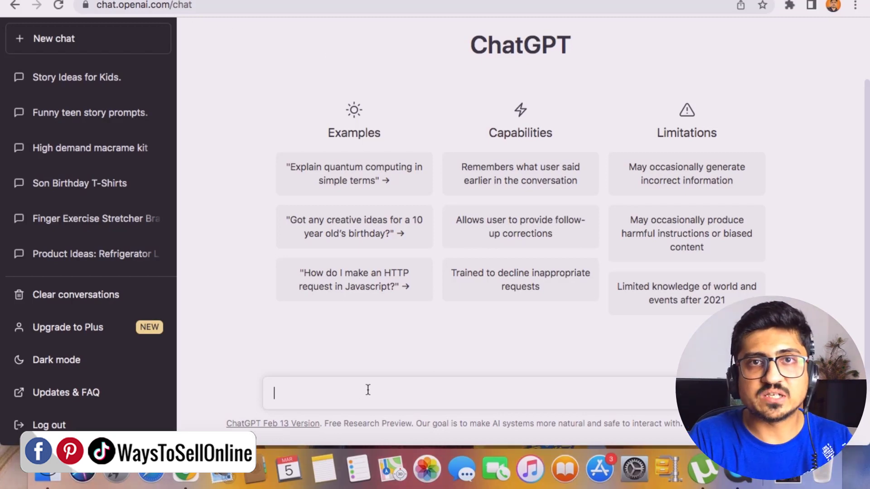
type("how d")
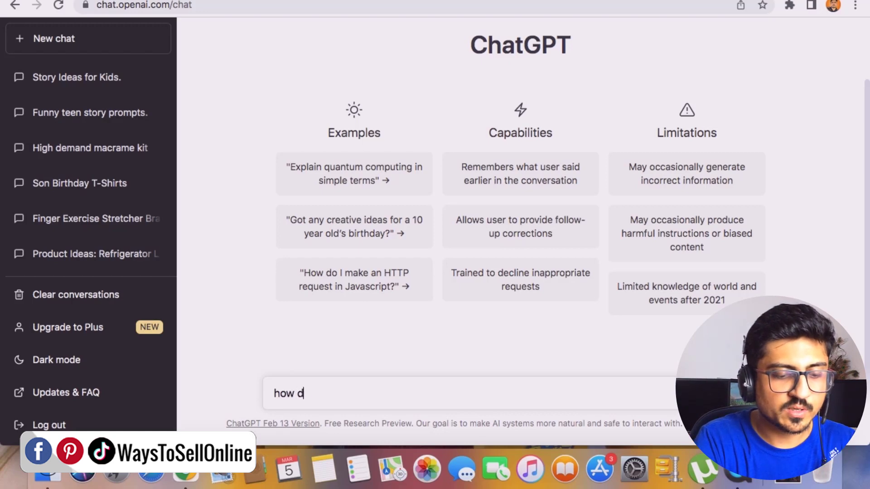
type("o i get free tra")
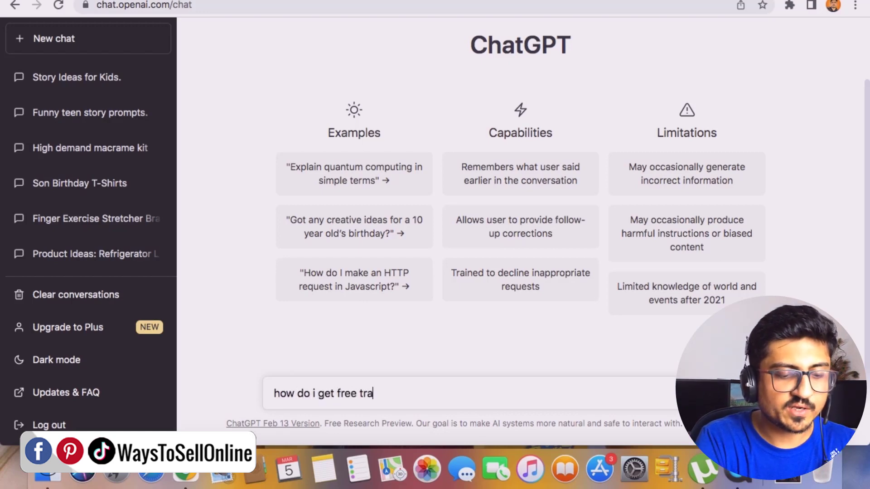
type("ffic to my shopify st")
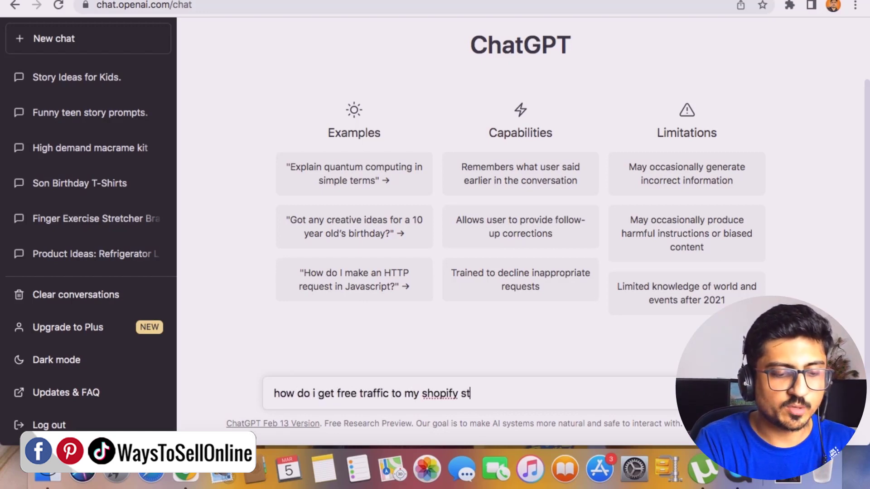
type("ore")
key("Return")
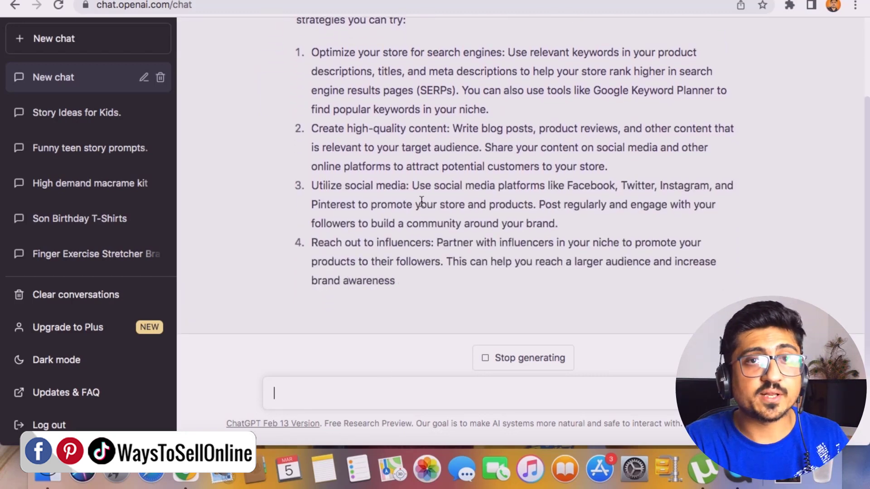
Scroll back up to the start of the finished free-traffic answer
scroll(422, 208, "up", 3)
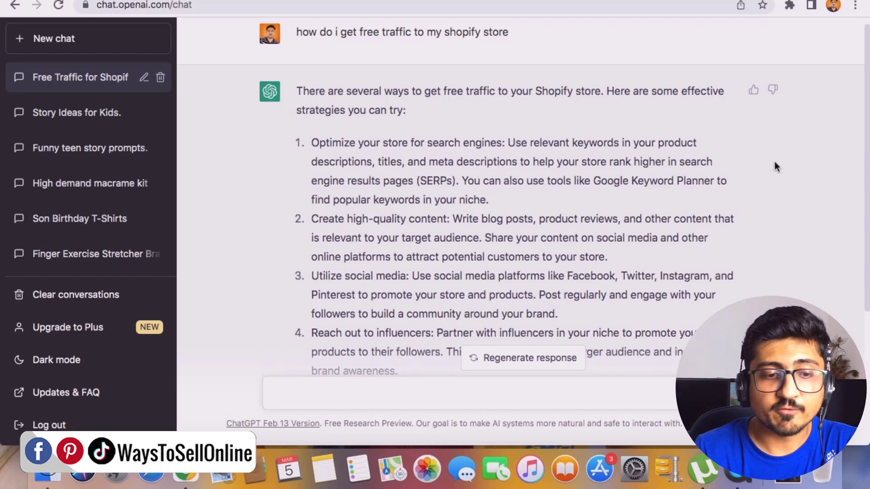
Highlight 'Google Keyword Planner' in strategy 1 and scroll through the answer
left_click_drag(593, 182, 713, 183)
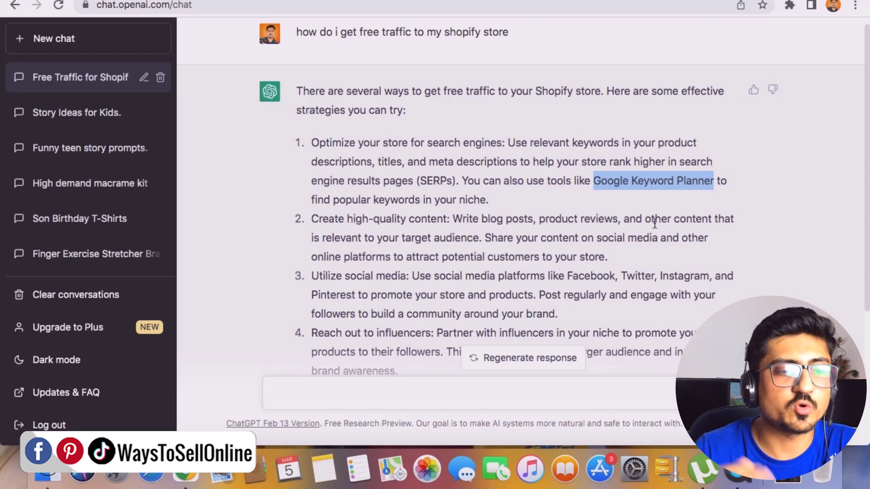
scroll(349, 199, "down", 3)
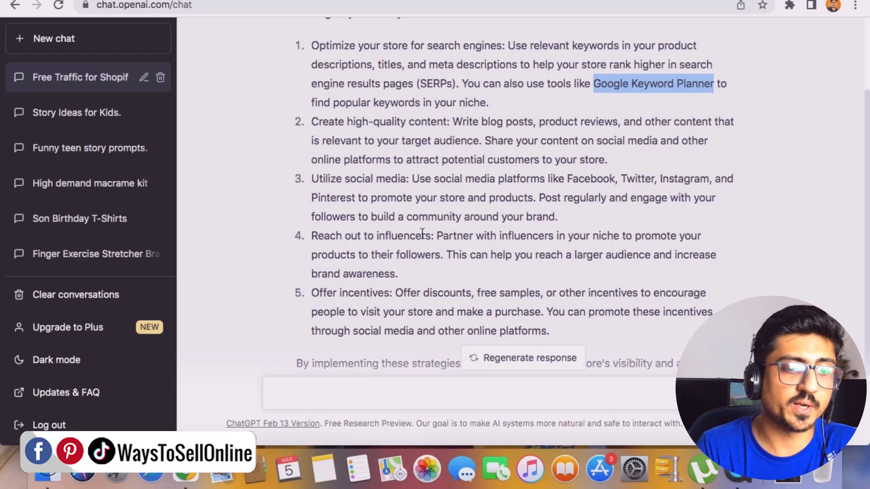
Read through all five strategies and the closing paragraph of the answer
scroll(422, 233, "down", 3)
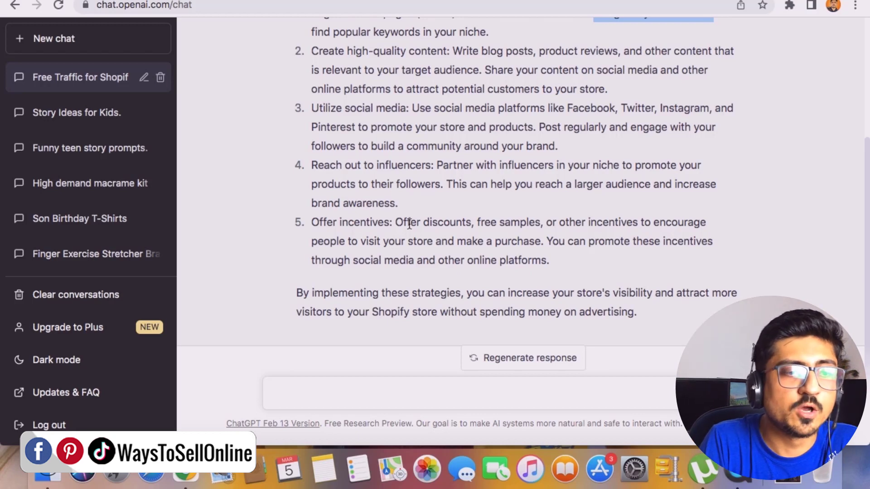
scroll(410, 222, "up", 3)
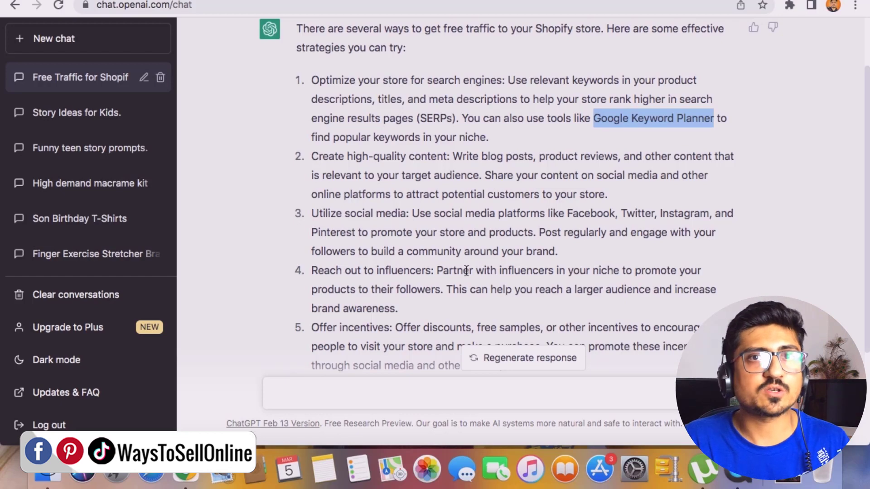
Search Google Images for 'led mirror for makeup' in a new tab and select the search phrase
key("super+t")
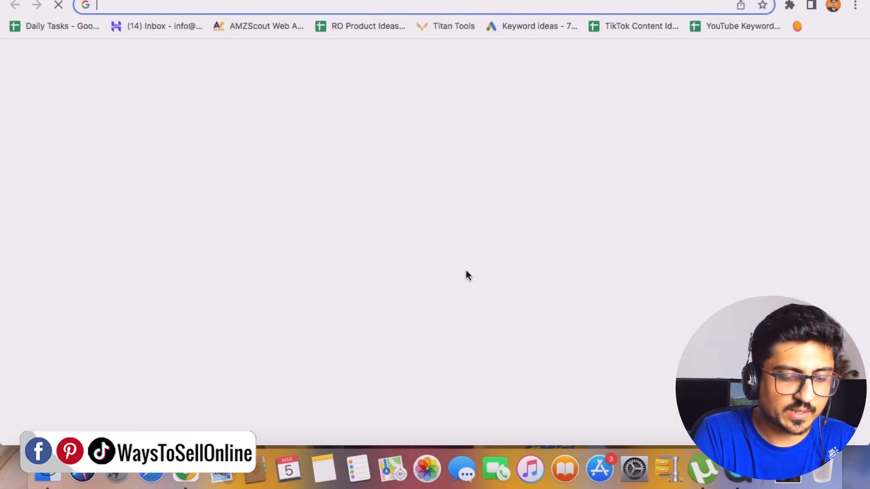
type("lled mirror for make")
key("Down")
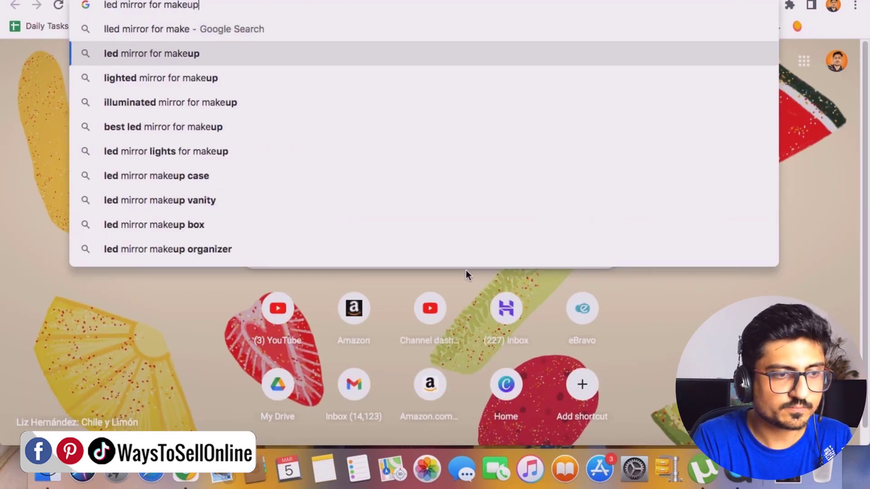
key("Return")
left_click(94, 92)
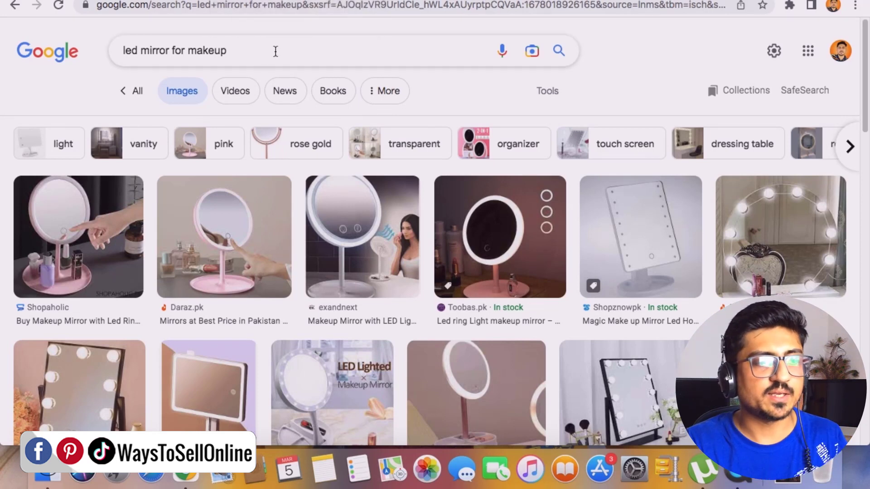
left_click_drag(274, 50, 87, 54)
key("super+c")
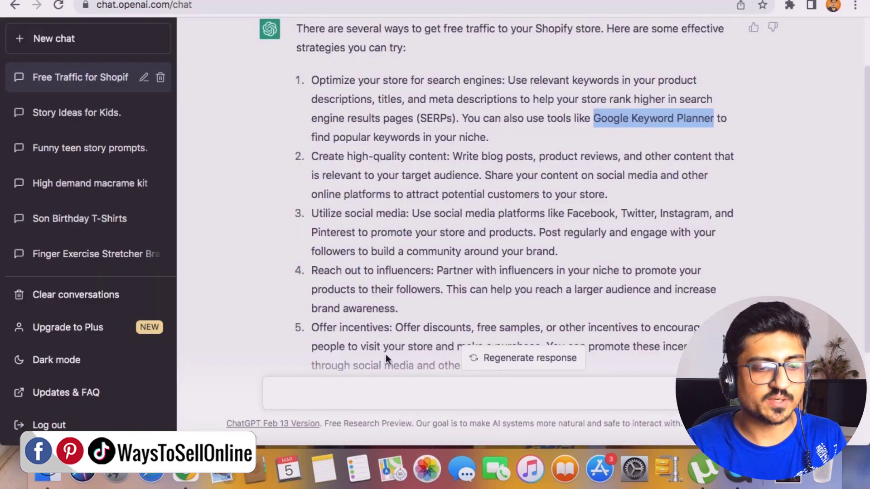
Ask ChatGPT how to use Google Keyword Planner to find low-competition keywords for a makeup mirror
left_click(384, 395)
type("te")
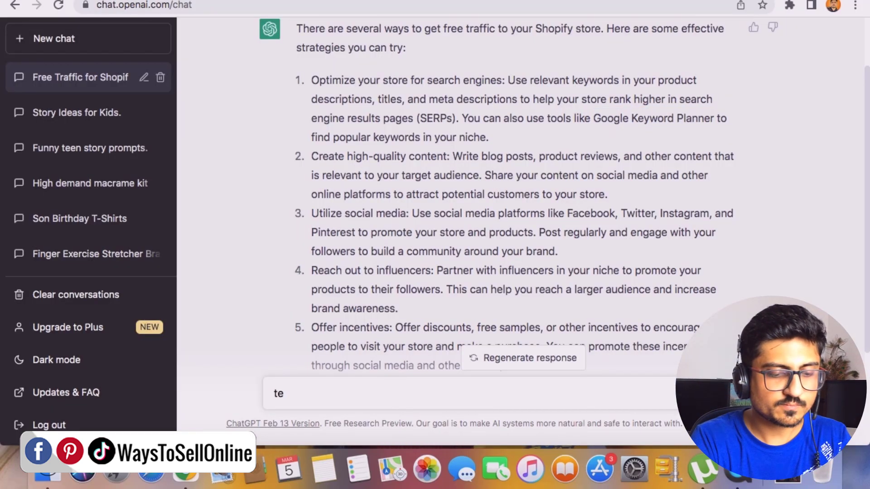
type("ll me how i ca")
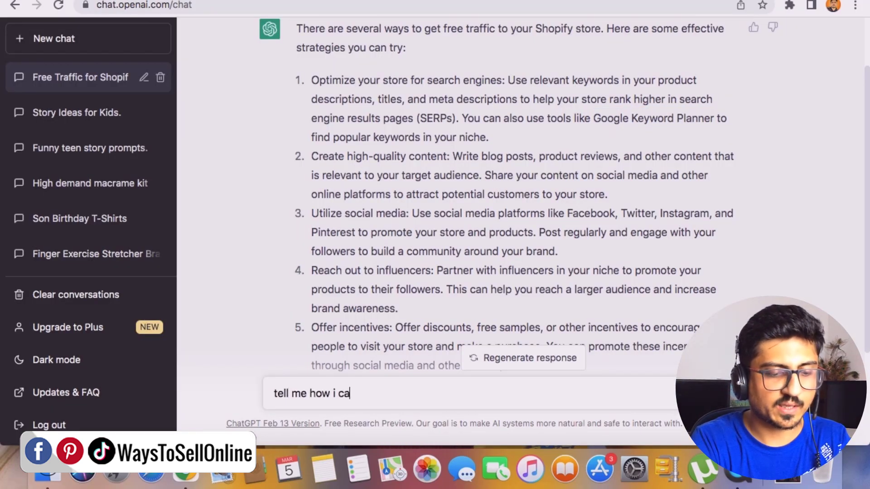
type("n use googl")
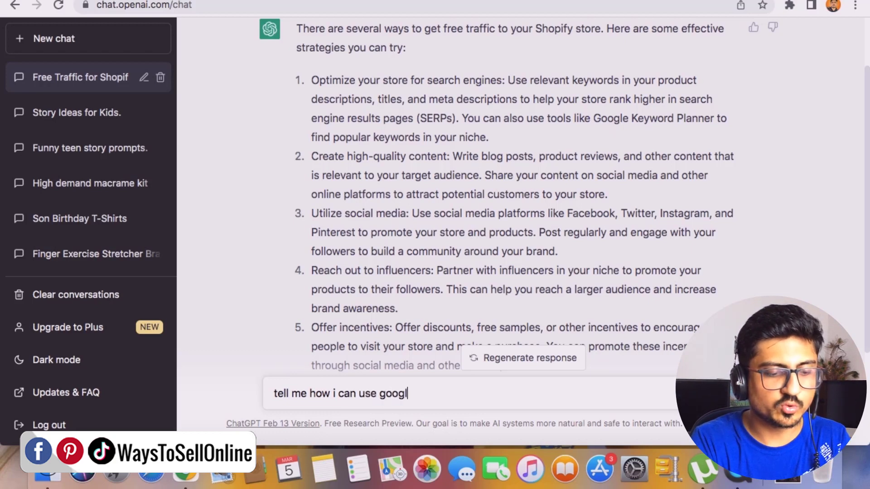
type("e keyword planner")
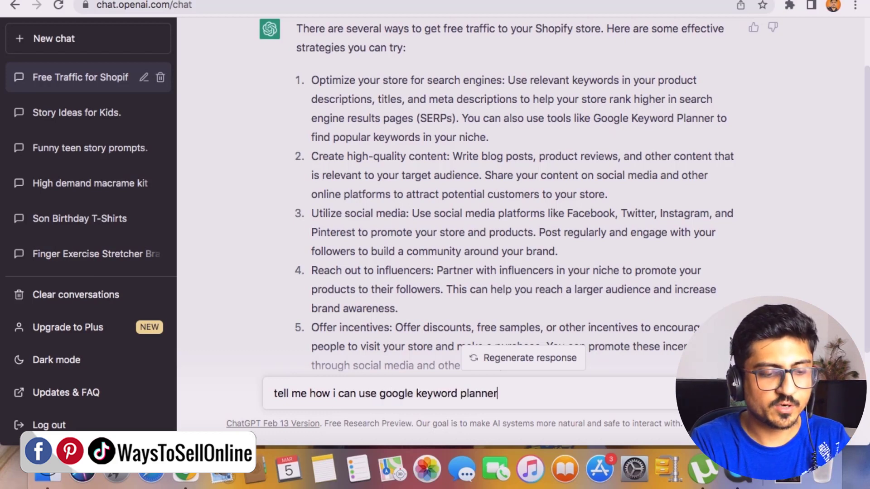
type(" to find low competiti")
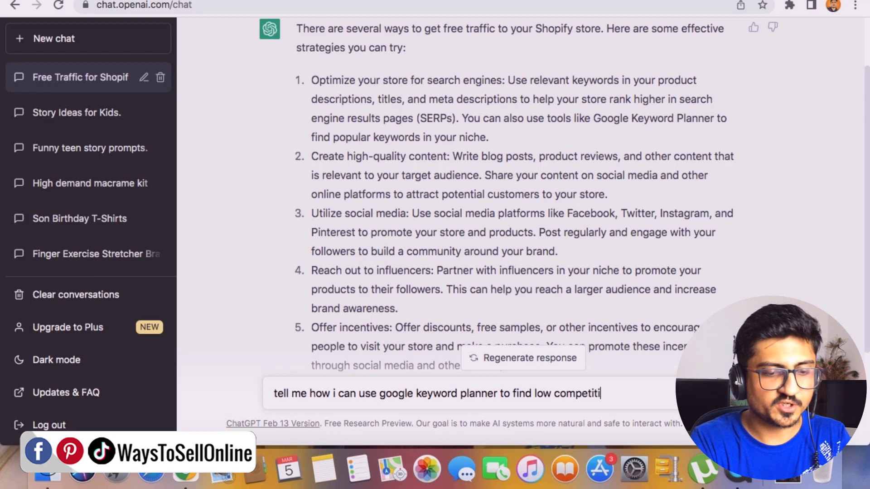
type("on keywords fo")
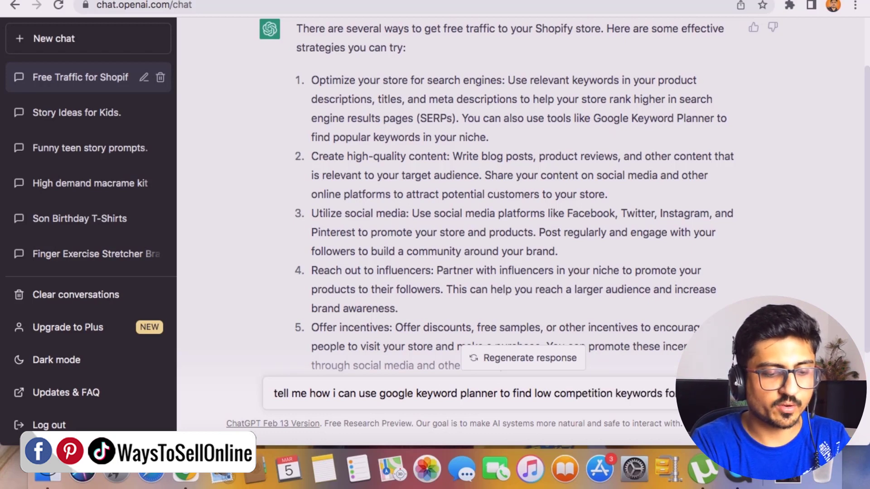
type("r mirror for makeup")
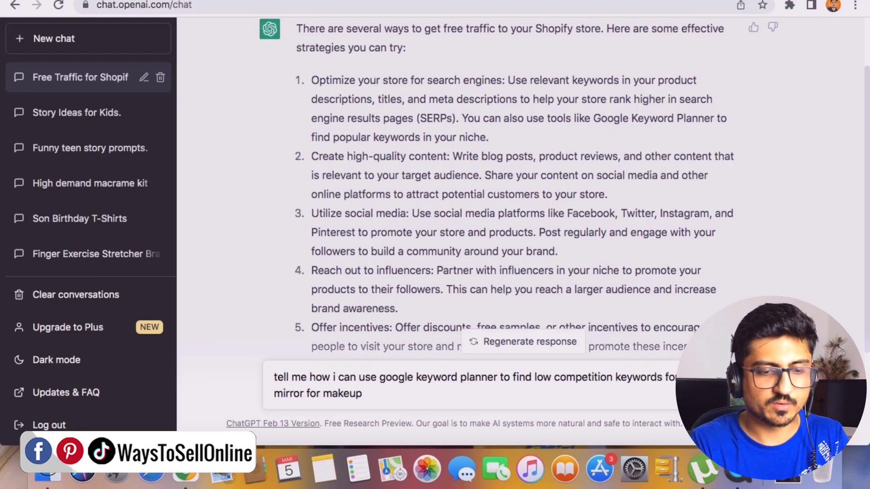
key("Return")
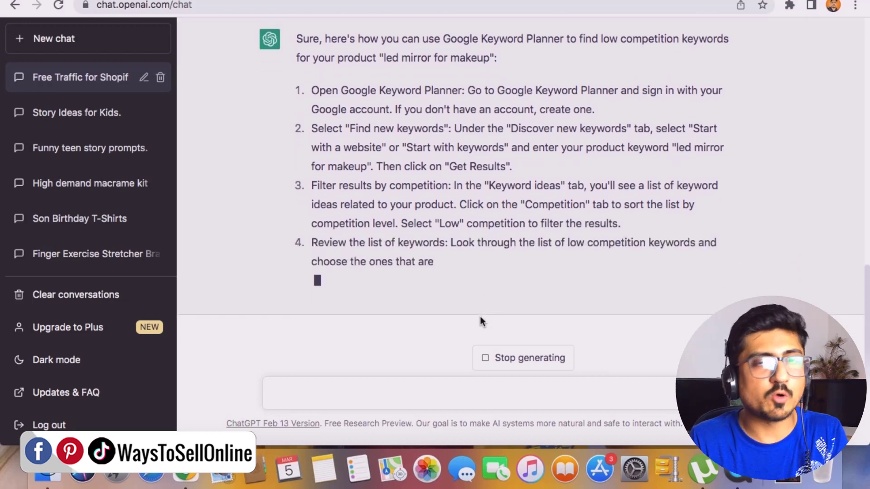
Review the five-step Keyword Planner guide, then move to the 'google keyword planner' search results
scroll(381, 154, "up", 2)
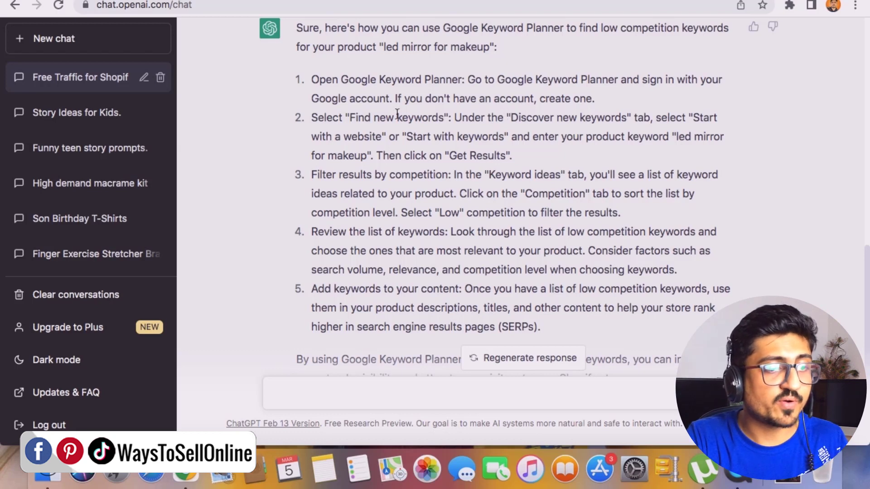
key("ctrl+Tab")
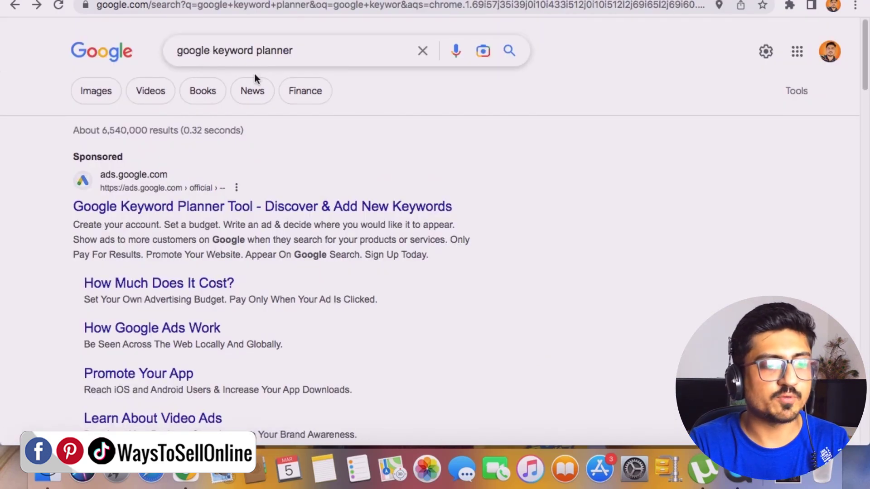
Open Google Ads Keyword Planner via the 'Choose the Right Keywords with Our Research Tools' result
scroll(368, 137, "down", 9)
scroll(188, 193, "up", 2)
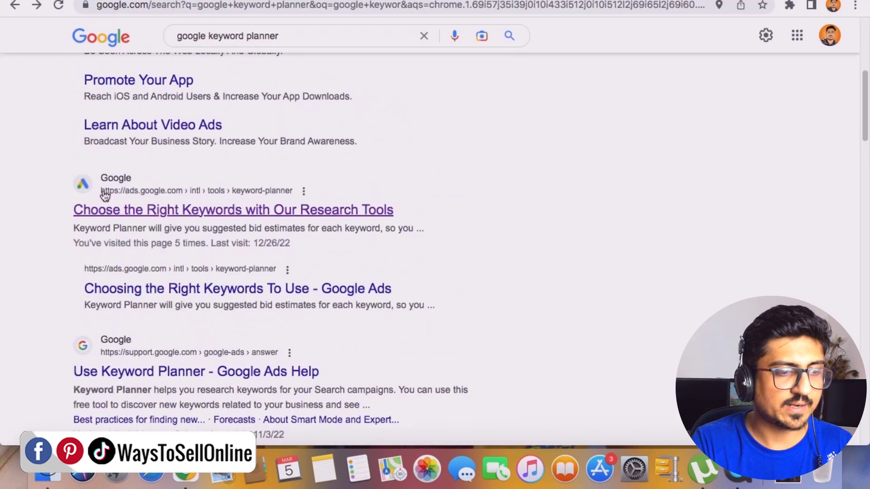
left_click(218, 219)
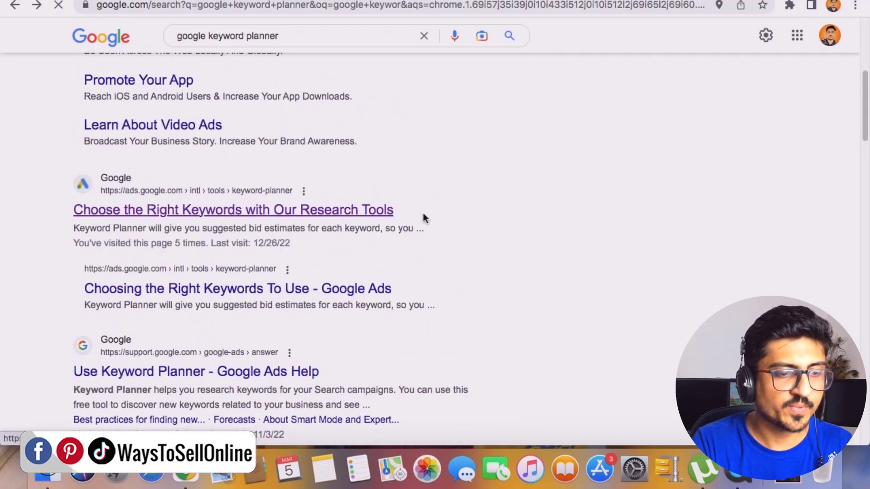
scroll(421, 267, "down", 2)
left_click(264, 315)
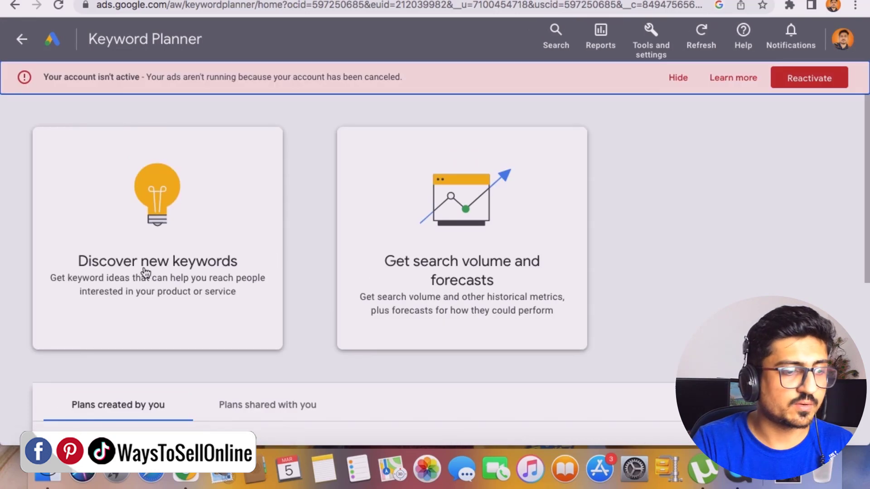
Generate keyword ideas for the seed 'led mirror for makeup' and dismiss the survey popup
left_click(190, 271)
scroll(321, 279, "down", 3)
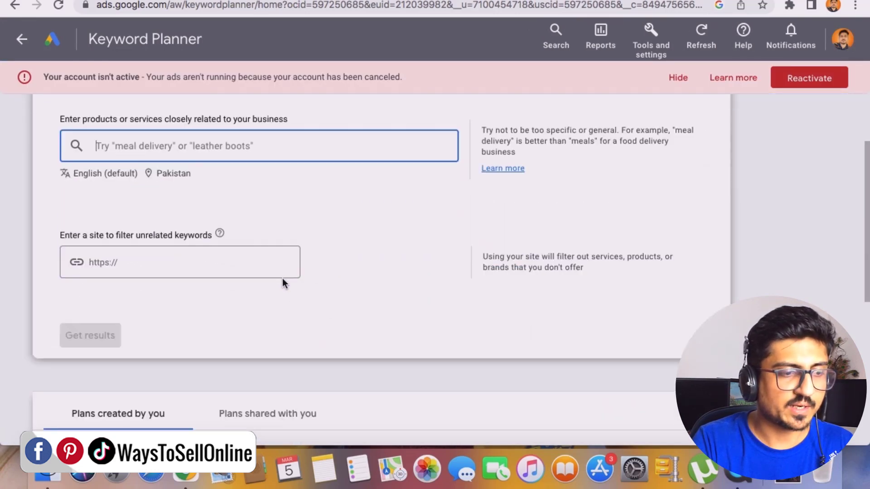
key("super+v")
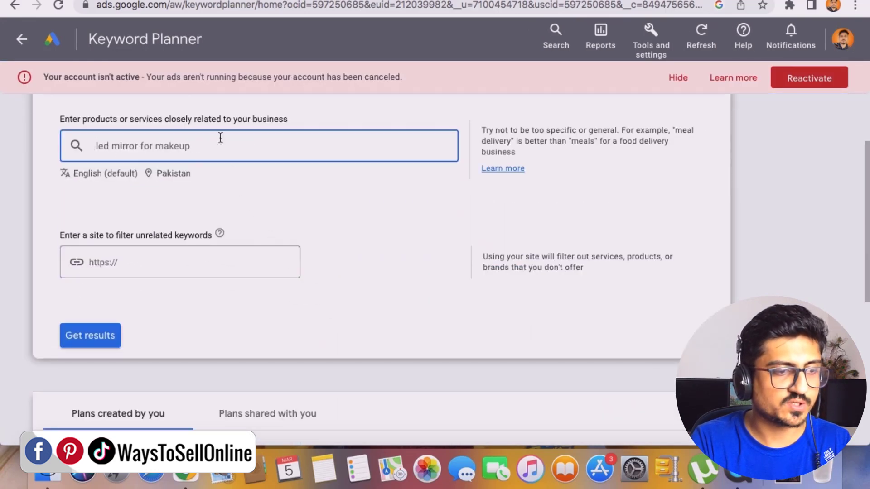
left_click(109, 343)
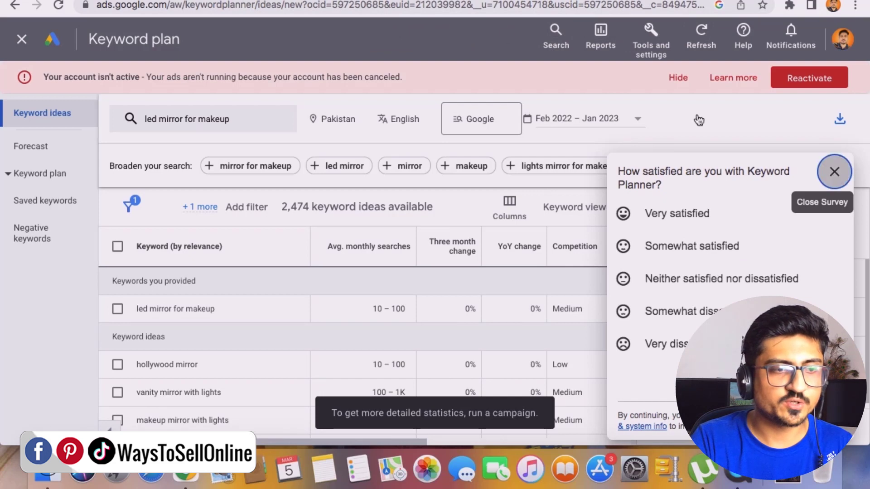
left_click(833, 172)
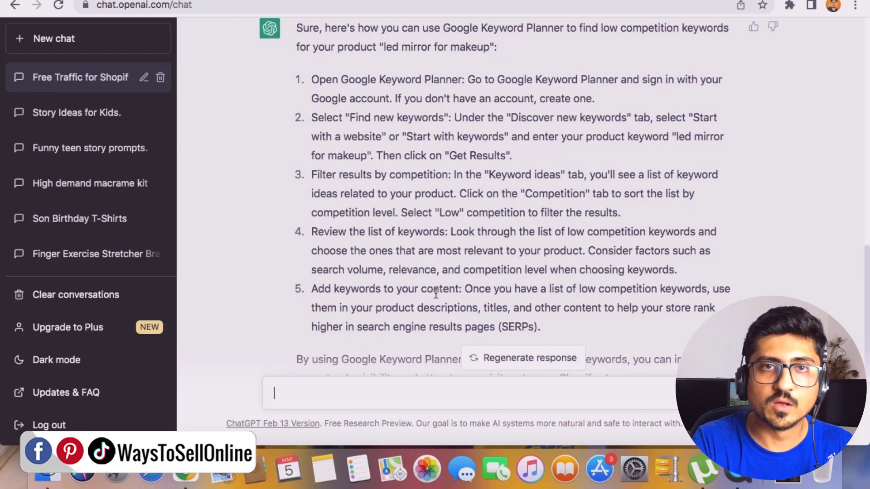
Review search volume and competition in the keyword ideas table, then return to ChatGPT
key("ctrl+Tab")
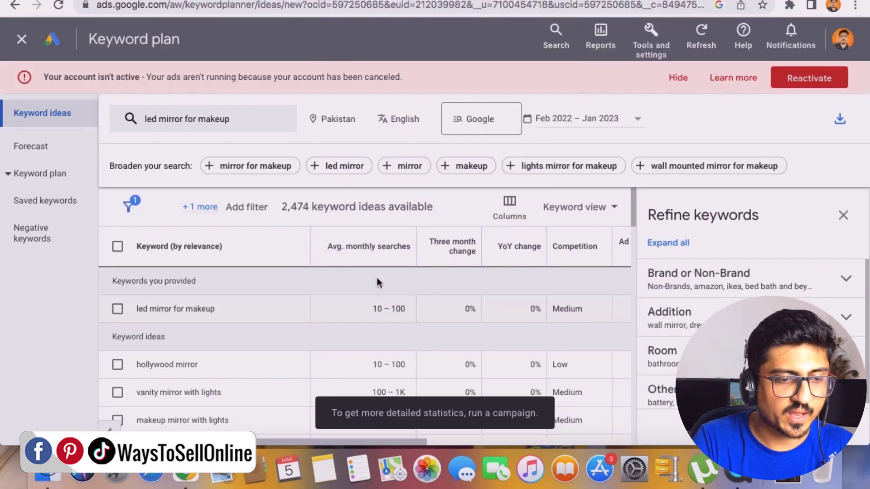
scroll(482, 291, "down", 3)
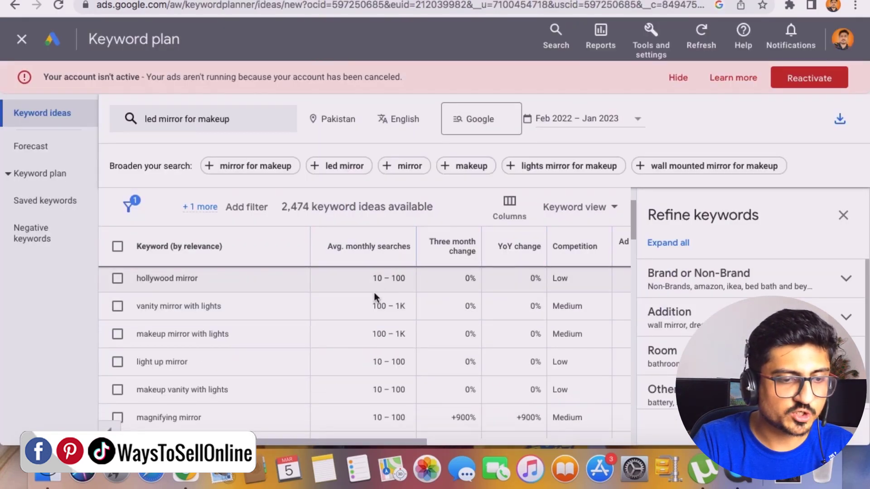
scroll(554, 337, "down", 3)
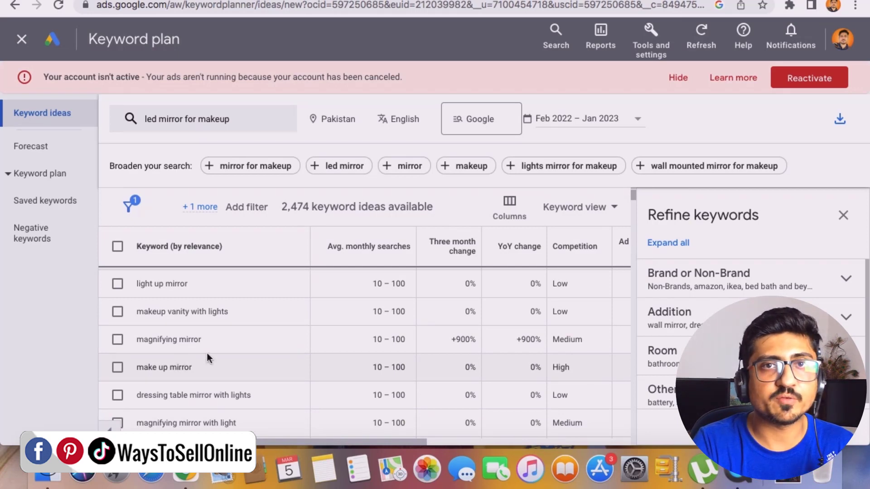
left_click(260, 2)
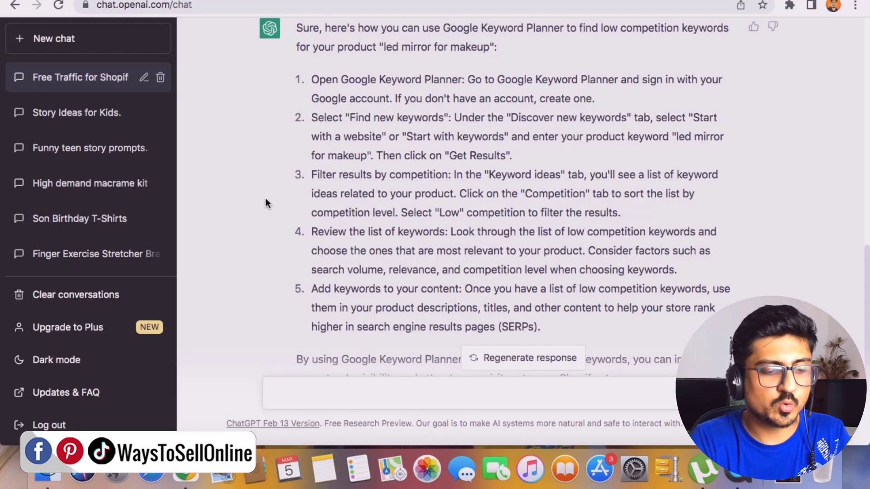
Ask ChatGPT for good Instagram tags for the LED makeup mirror and review the 20 hashtags, #ledmirror to #makeupgoals
type("please su")
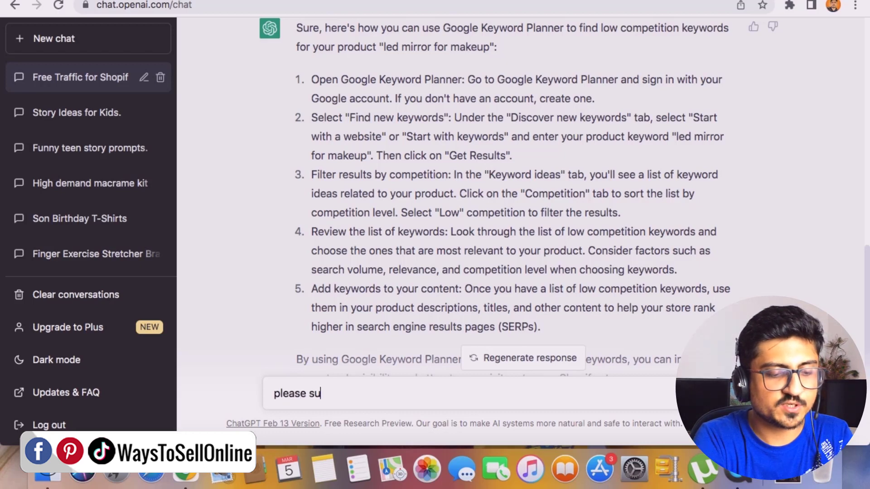
type("ggest me some good")
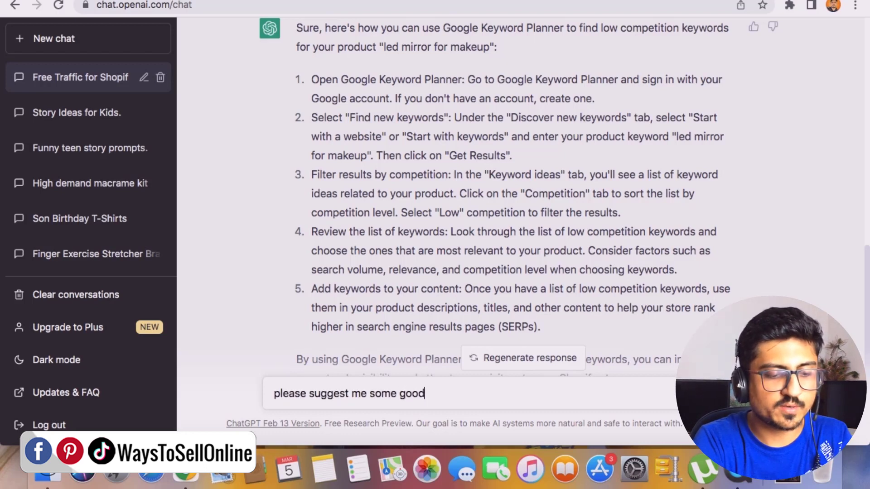
type(" tags for instagram f")
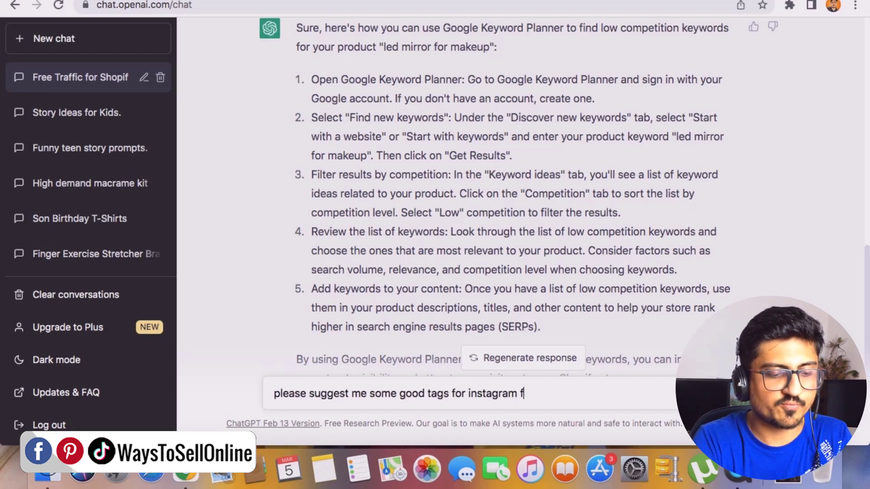
type("or my product led mirror for makeup")
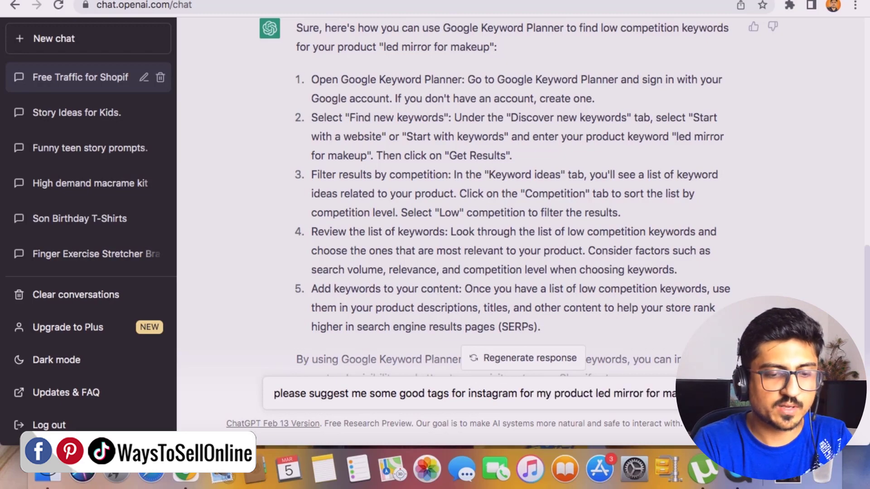
key("Return")
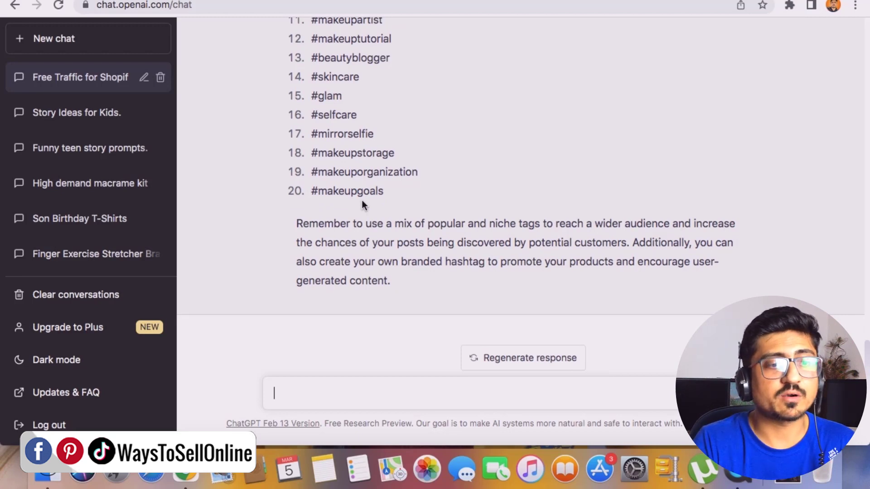
scroll(362, 205, "up", 10)
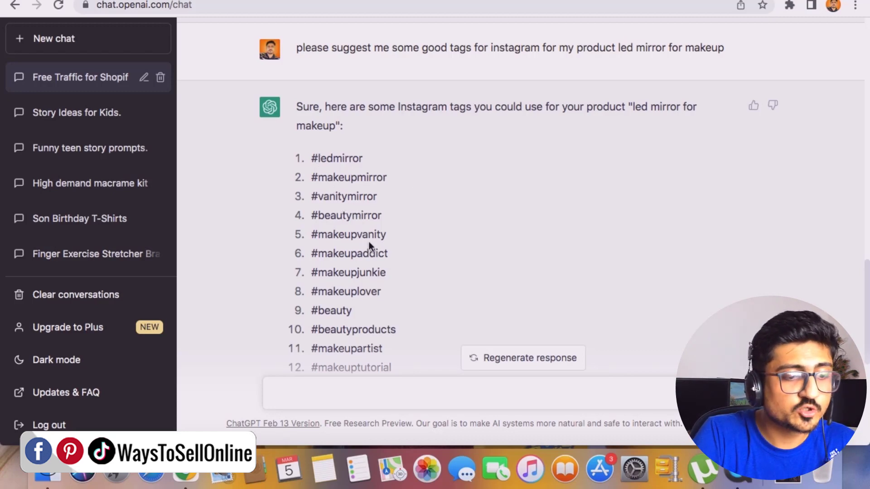
scroll(369, 241, "down", 7)
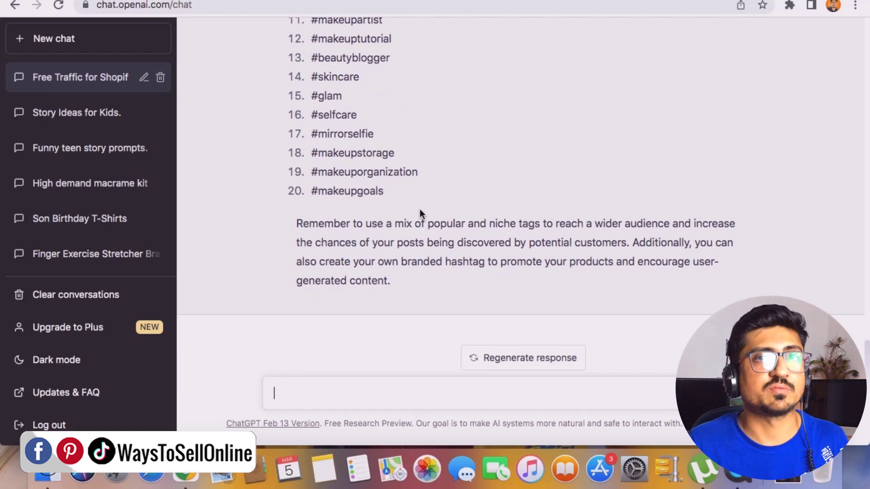
scroll(421, 208, "up", 7)
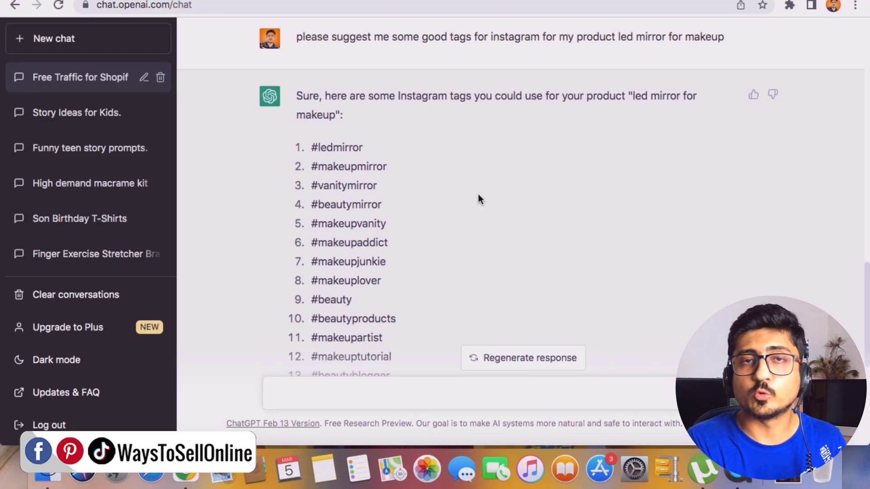
scroll(480, 198, "up", 4)
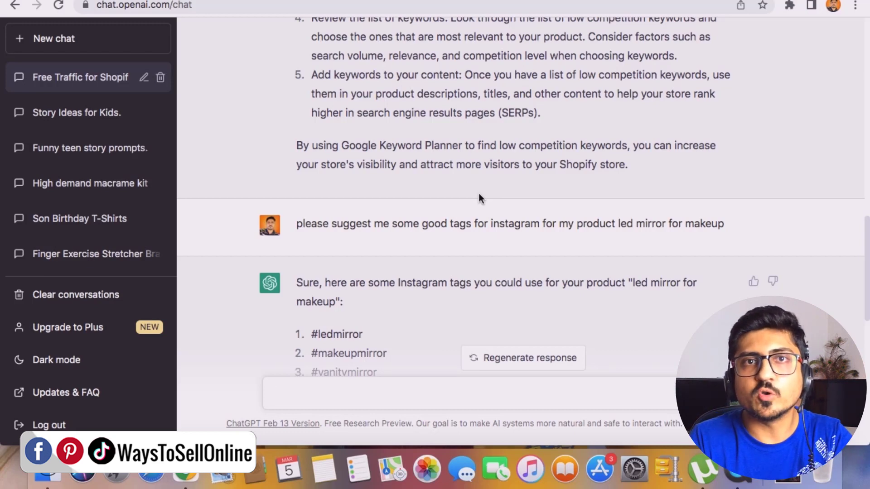
scroll(478, 193, "down", 10)
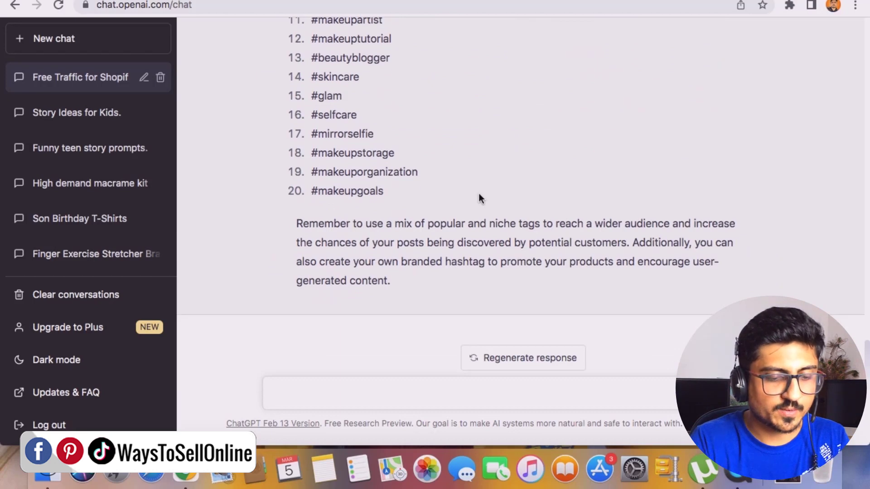
Request a TikTok video script for the LED makeup mirror and read it through to the link-in-bio call-to-action
type("please write a")
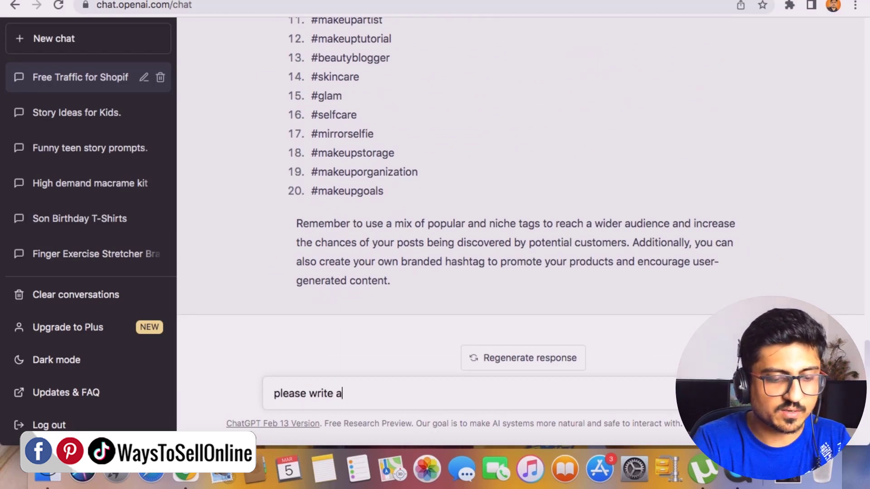
type(" tiktok video scr")
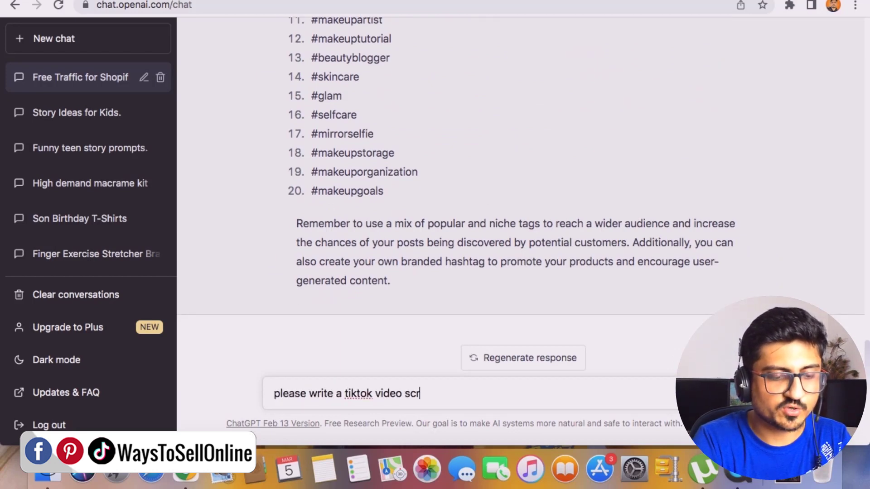
type("ipt for my product led mirror for makeup")
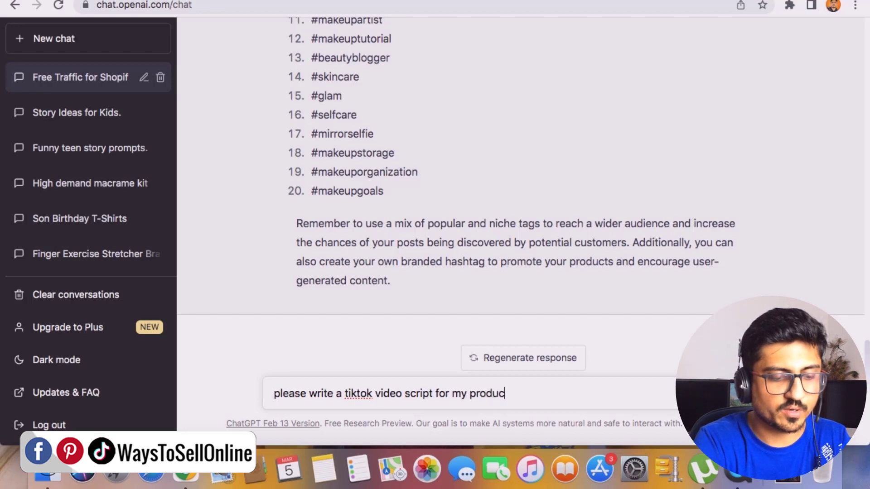
key("Return")
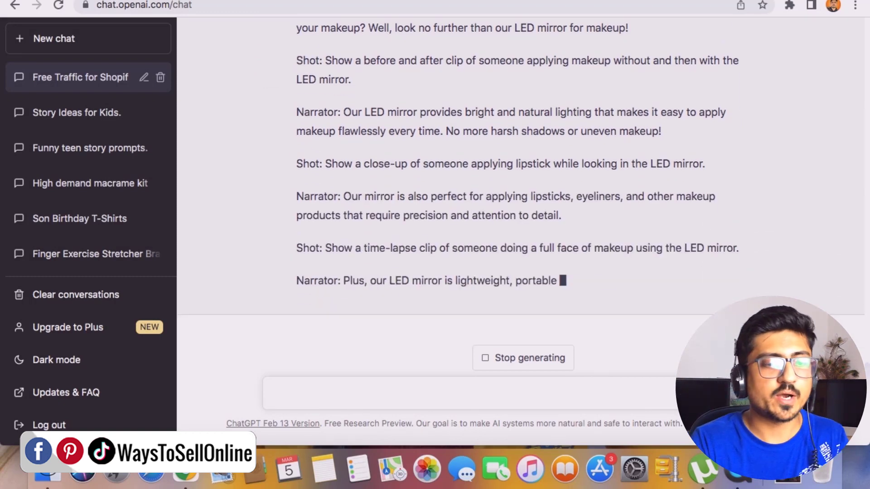
scroll(456, 152, "up", 5)
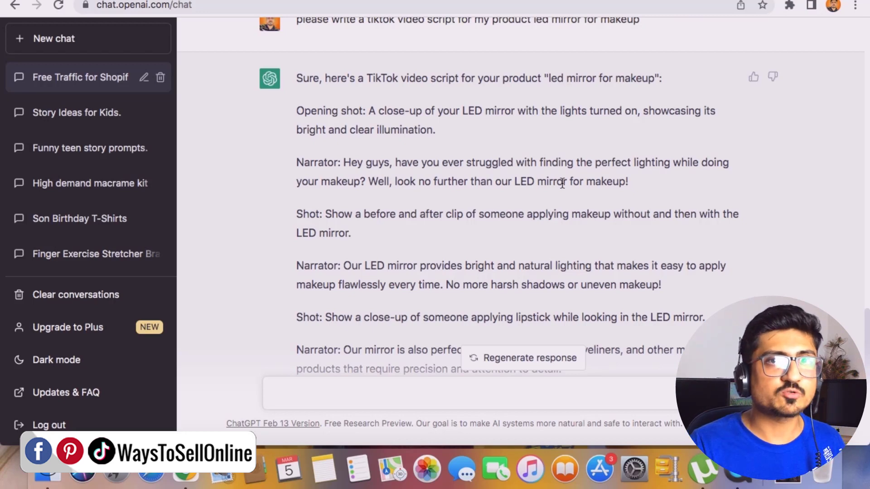
scroll(504, 254, "down", 8)
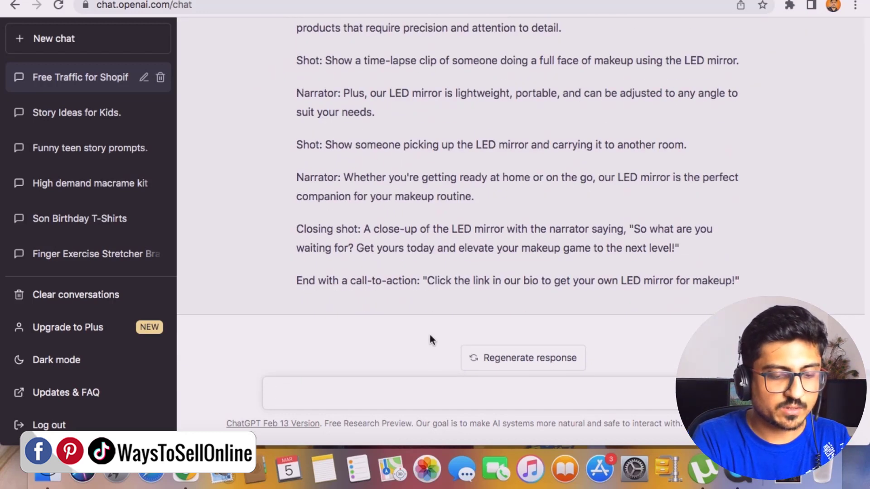
Ask how to find micro-influencers for the LED makeup mirror and read the six-step guide, ending with incentives
type("tell me how i can")
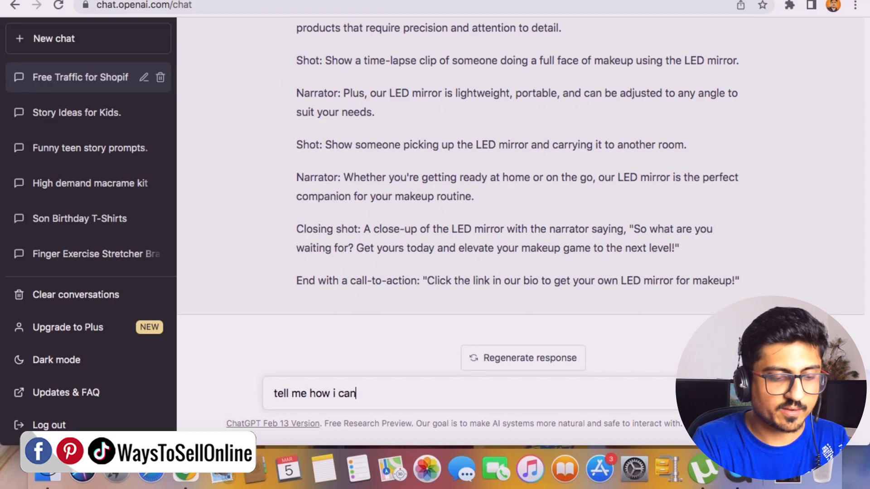
type(" find micro influec")
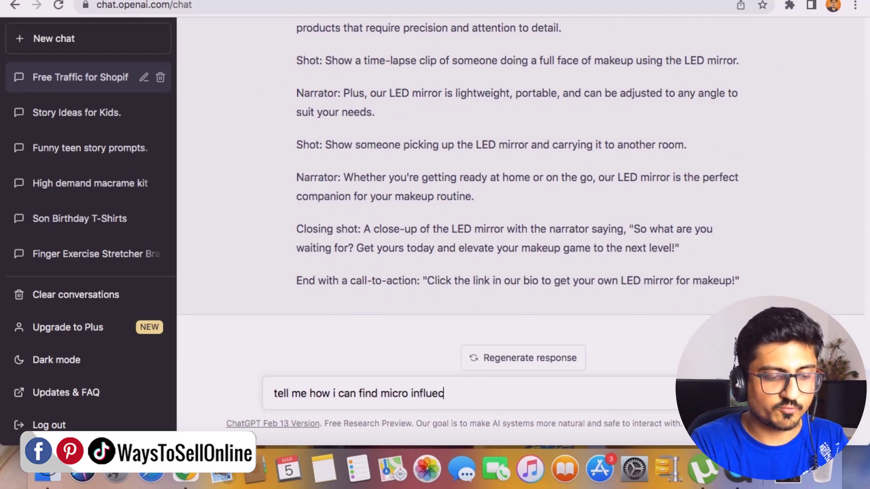
type("ers for my ")
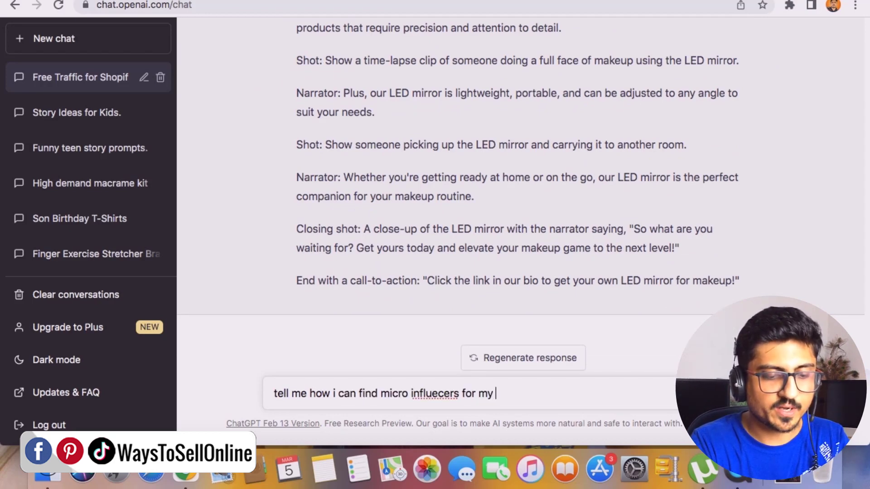
type("product led mirror for makeup")
key("Return")
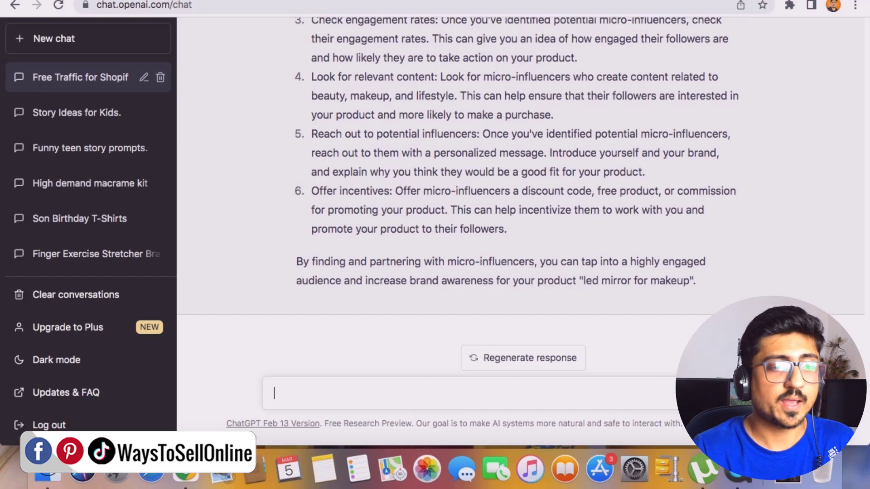
scroll(314, 270, "up", 8)
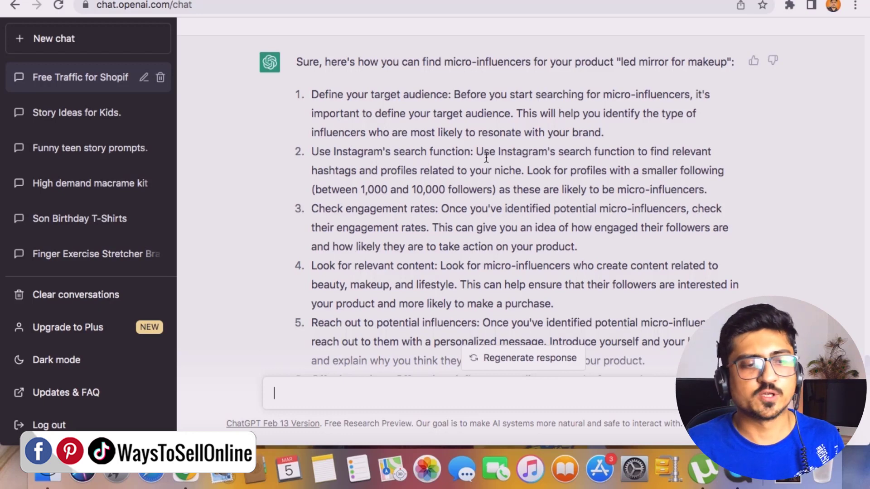
scroll(455, 199, "down", 4)
scroll(455, 198, "down", 1)
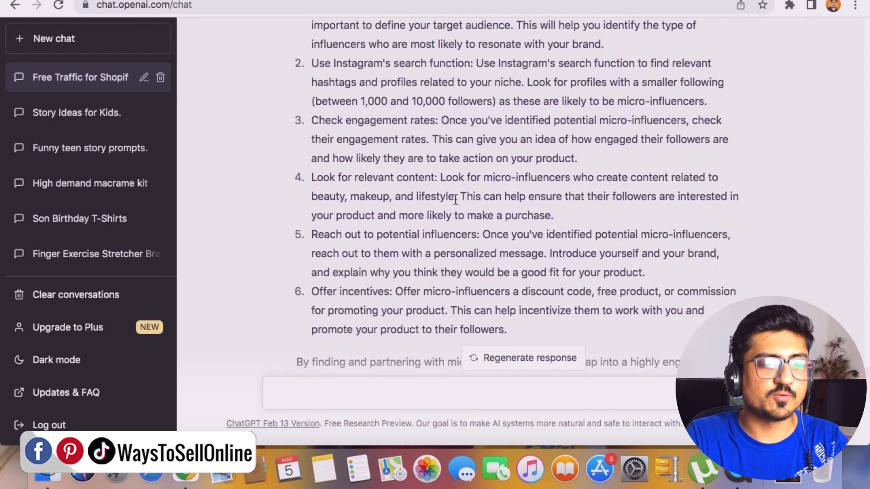